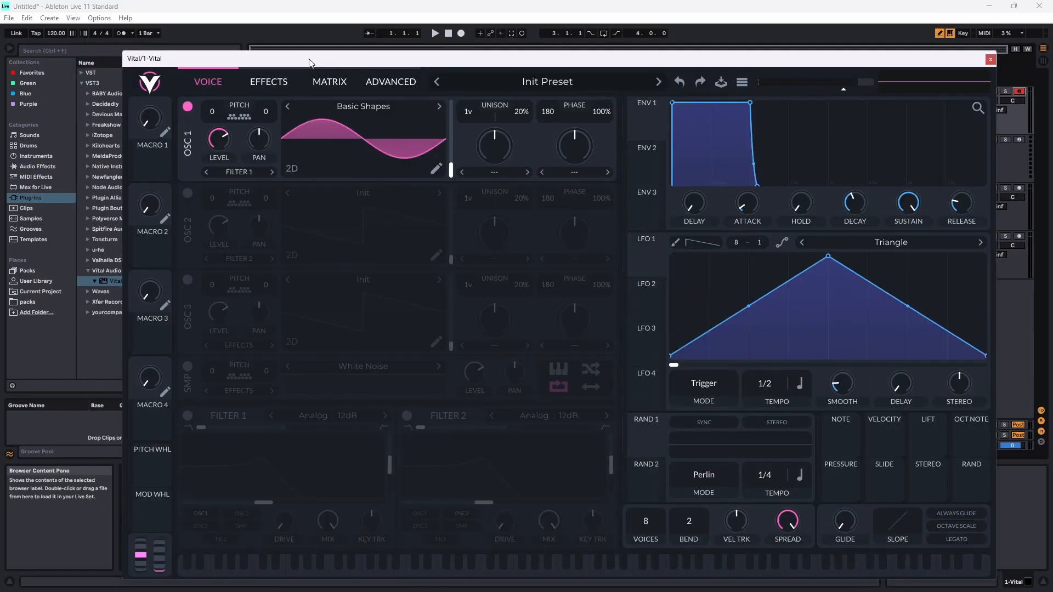
# - Assign LFO 1 as a modulator of oscillator 1's pitch transpose, with an amount of about 24
pyautogui.moveTo(291, 61); pyautogui.dragTo(263, 49)
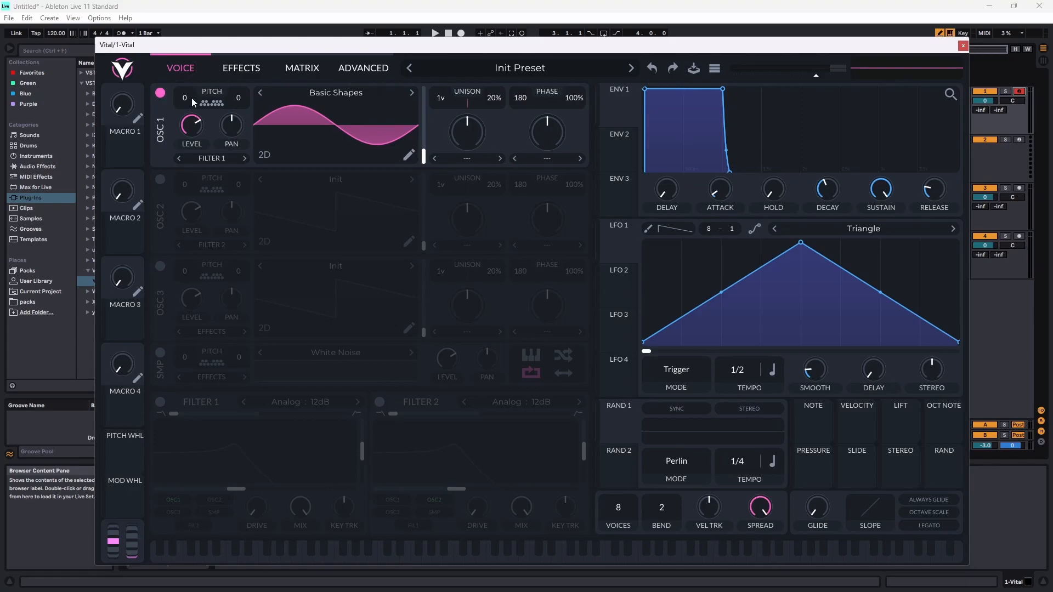
pyautogui.moveTo(620, 247)
pyautogui.mouseDown()
pyautogui.moveTo(195, 167)
pyautogui.moveTo(195, 99)
pyautogui.moveTo(184, 90)
pyautogui.mouseUp()
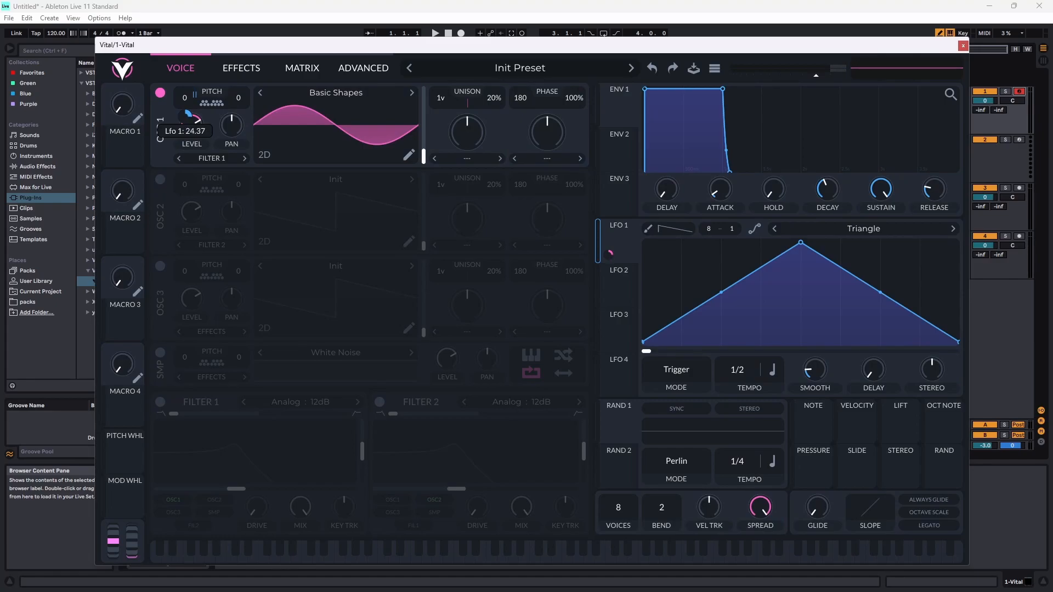
# - Reshape LFO 1 into a steep decaying curve starting at its peak, set its tempo to 1/8, and play a test note
pyautogui.moveTo(800, 247); pyautogui.dragTo(643, 245)
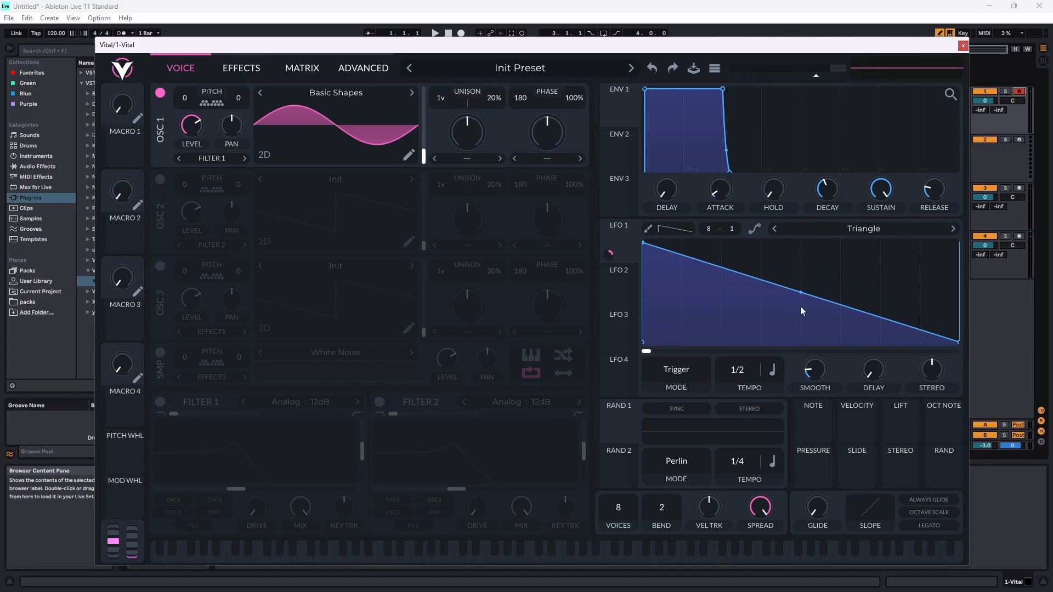
pyautogui.moveTo(802, 293); pyautogui.dragTo(744, 370)
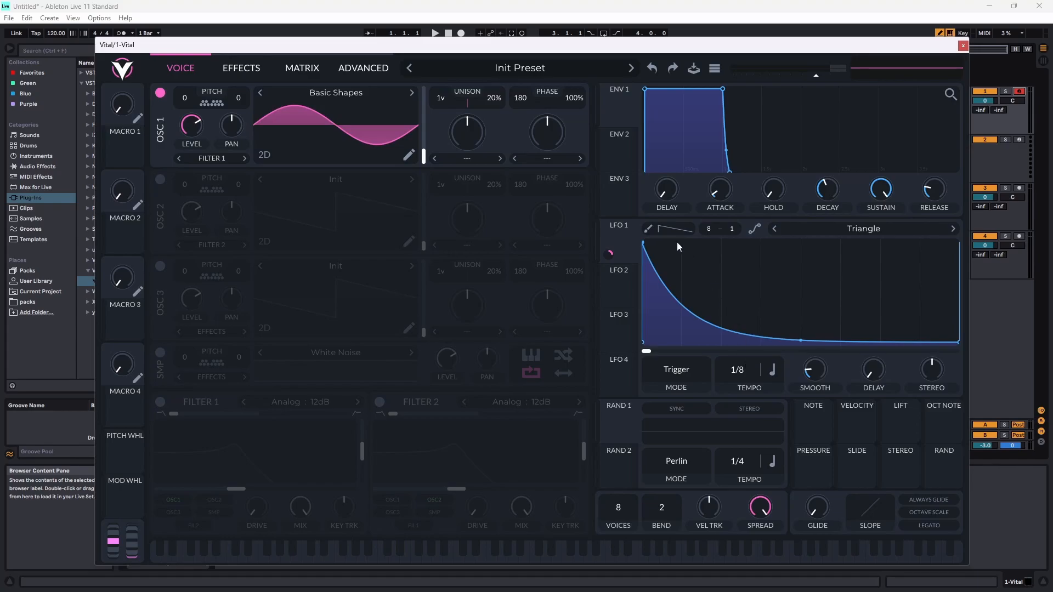
pyautogui.moveTo(500, 50); pyautogui.dragTo(470, 55)
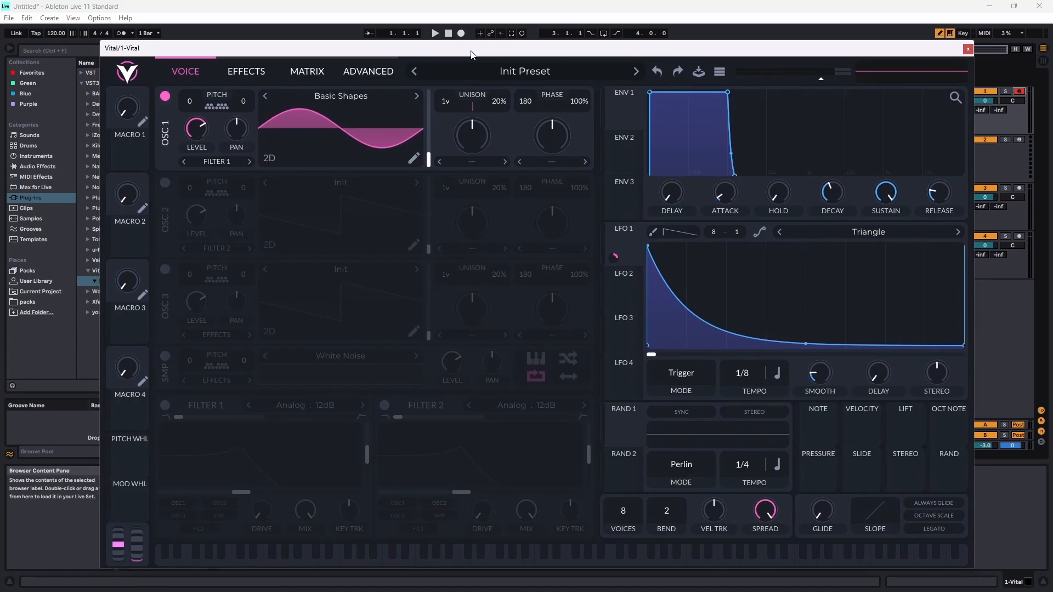
pyautogui.click(465, 557)
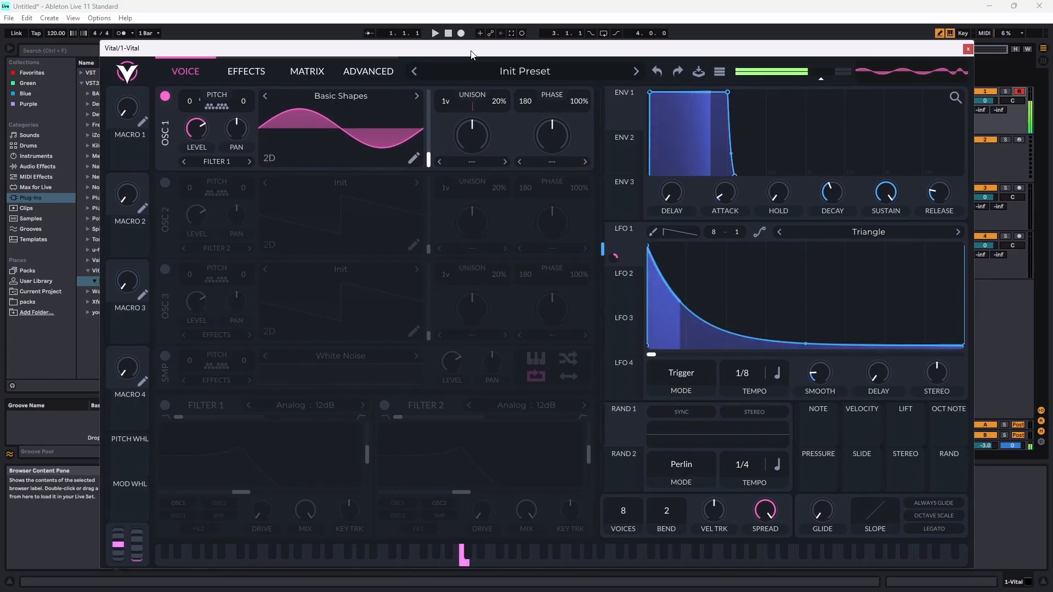
# - Set LFO 1's mode to Envelope and shorten its decay so the curve ends at about a third of the cycle
pyautogui.click(691, 375)
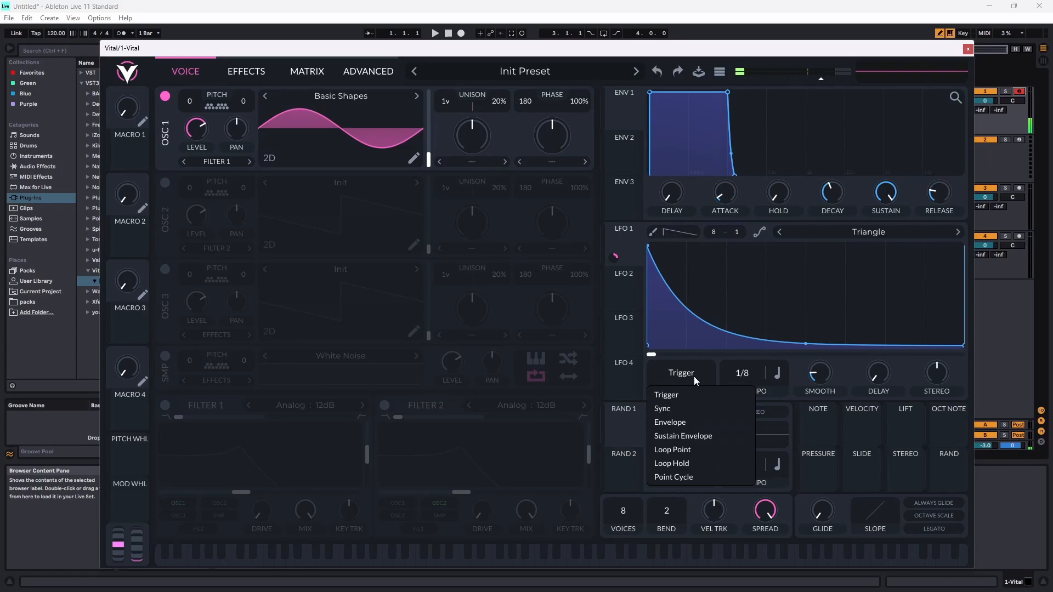
pyautogui.click(695, 423)
pyautogui.moveTo(552, 49); pyautogui.dragTo(564, 50)
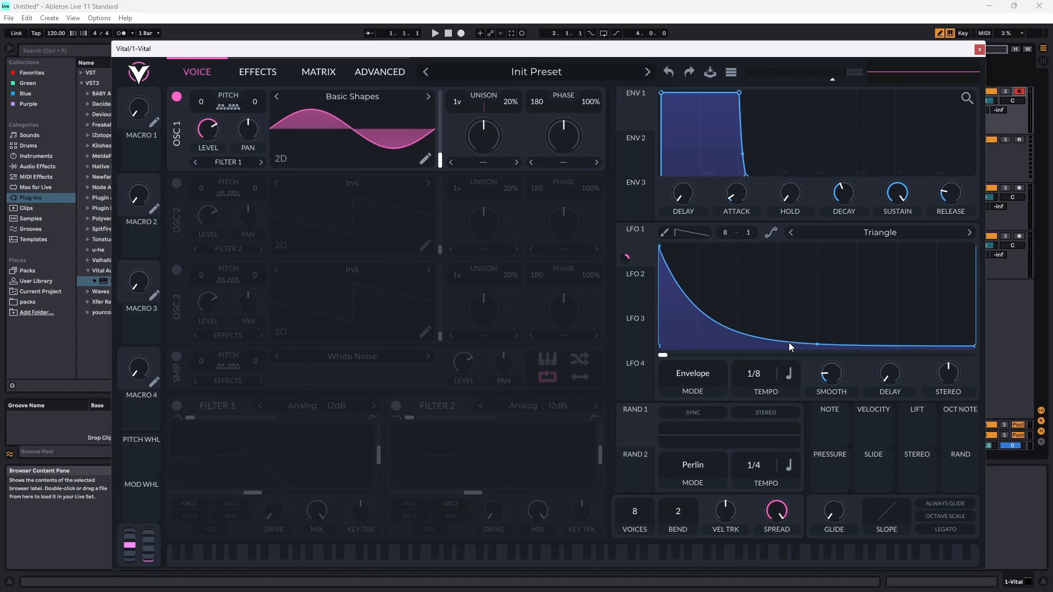
pyautogui.moveTo(798, 347); pyautogui.dragTo(739, 349)
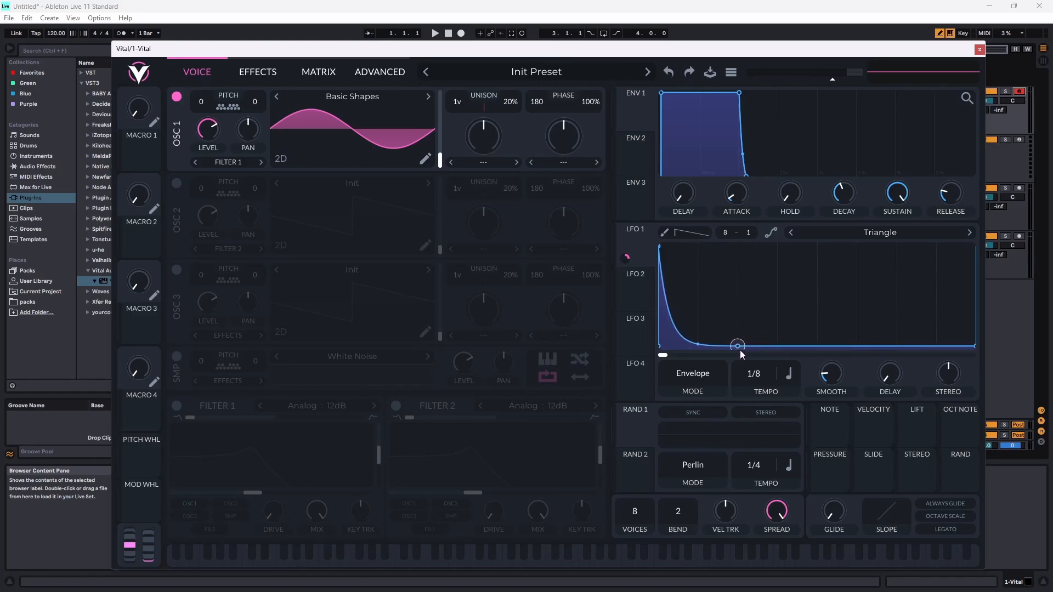
pyautogui.moveTo(424, 53); pyautogui.dragTo(423, 52)
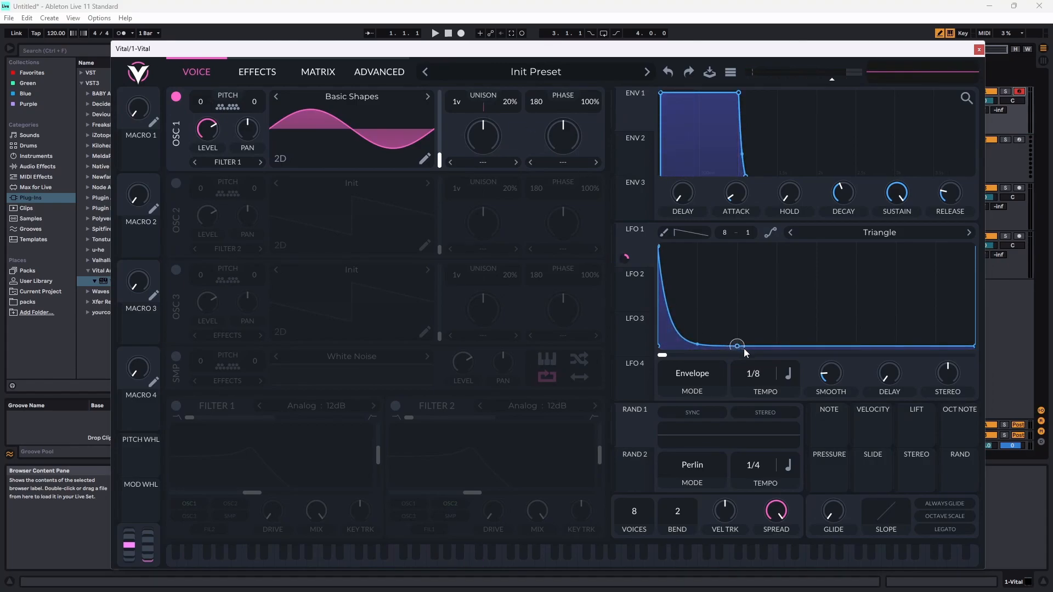
pyautogui.moveTo(737, 348); pyautogui.dragTo(753, 349)
pyautogui.moveTo(465, 54); pyautogui.dragTo(470, 53)
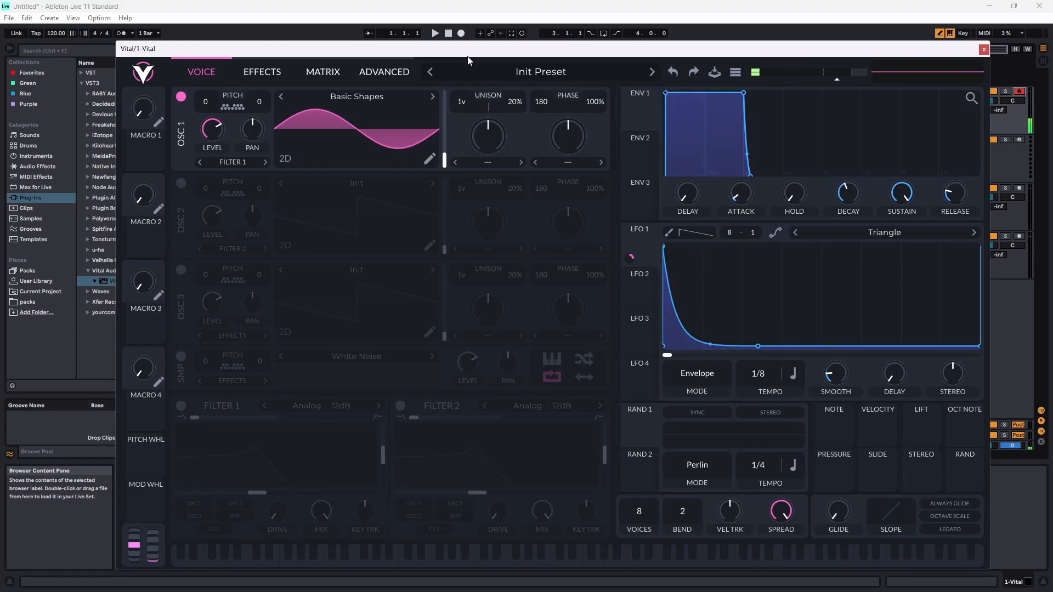
# - Transpose oscillator 1 to -12 semitones and play test notes
pyautogui.moveTo(208, 102)
pyautogui.moveTo(207, 102); pyautogui.dragTo(209, 107)
pyautogui.moveTo(270, 52); pyautogui.dragTo(259, 56)
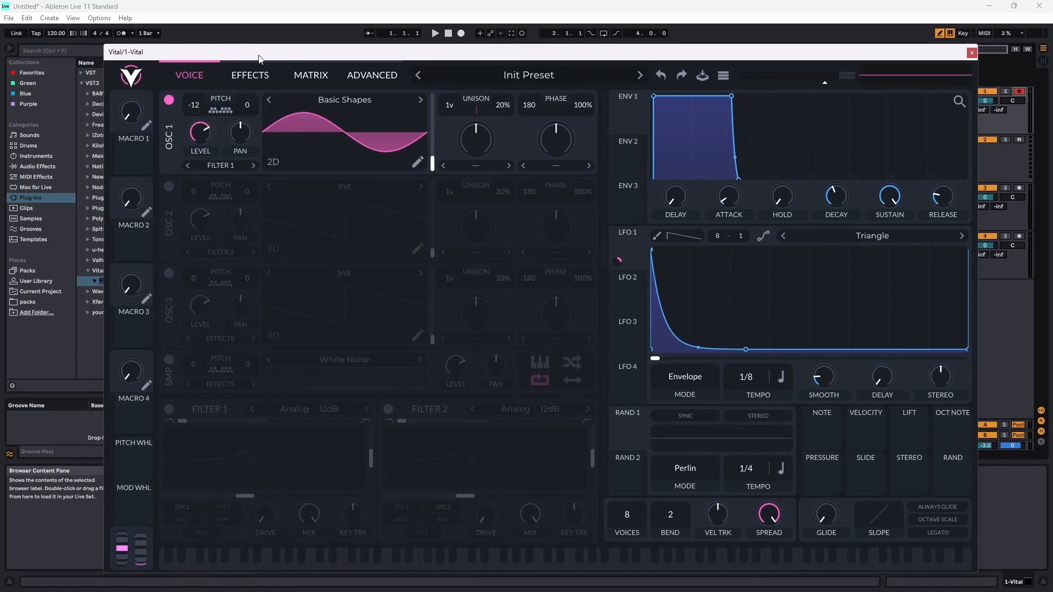
pyautogui.press('a')
pyautogui.press('a')
pyautogui.press('a')
pyautogui.press('x')
pyautogui.press('a')
# - Enable the Compressor effect and play test notes through it
pyautogui.click(255, 79)
pyautogui.moveTo(200, 59); pyautogui.dragTo(203, 61)
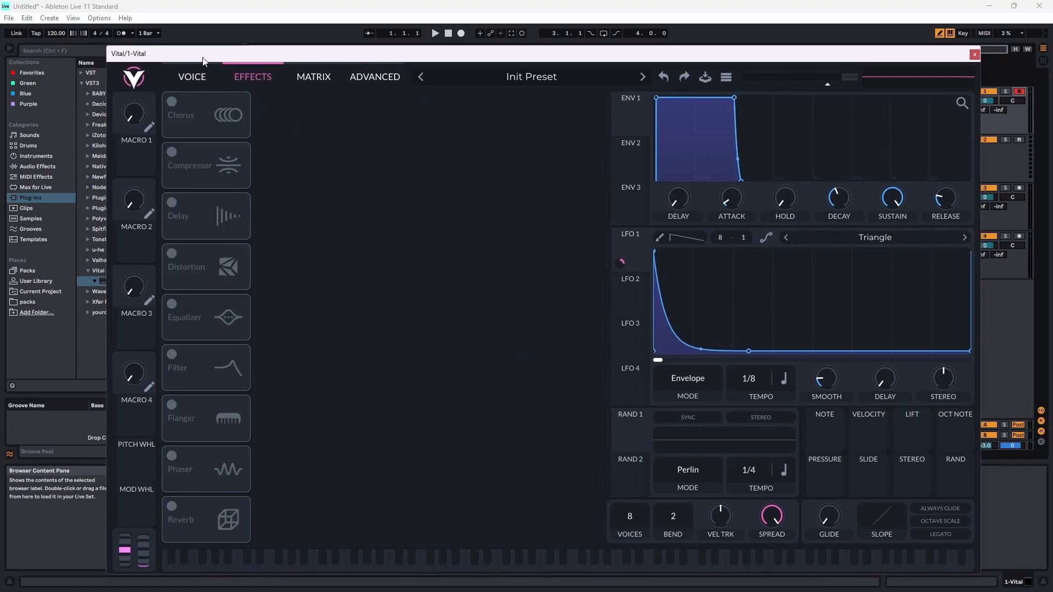
pyautogui.click(172, 153)
pyautogui.moveTo(313, 56); pyautogui.dragTo(297, 55)
pyautogui.press('a')
pyautogui.press('a')
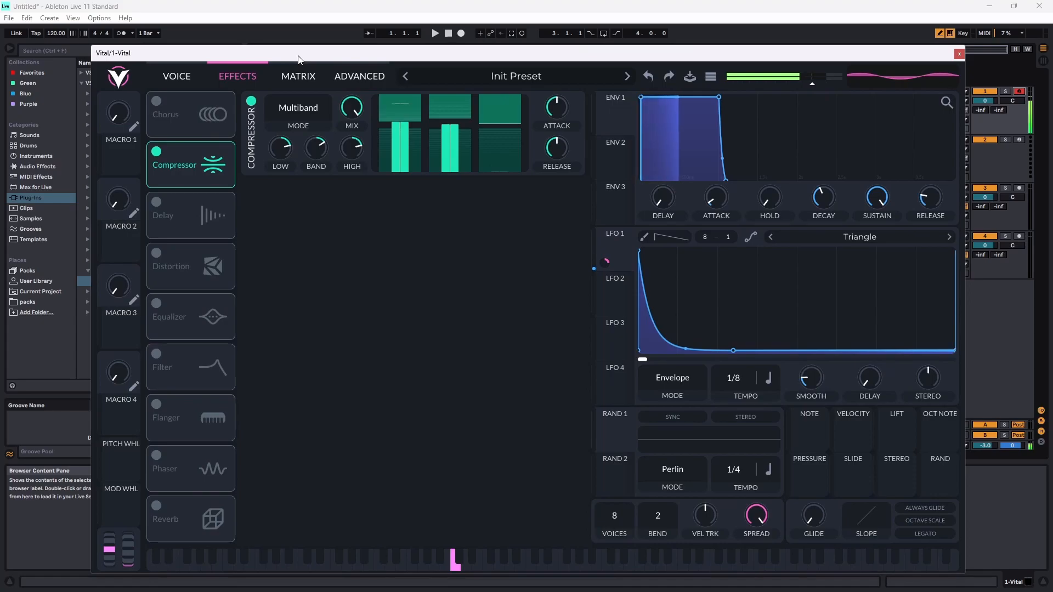
# - Raise oscillator 1's Basic Shapes wavetable frame slightly so the sine wave becomes flatter at its peaks
pyautogui.click(192, 78)
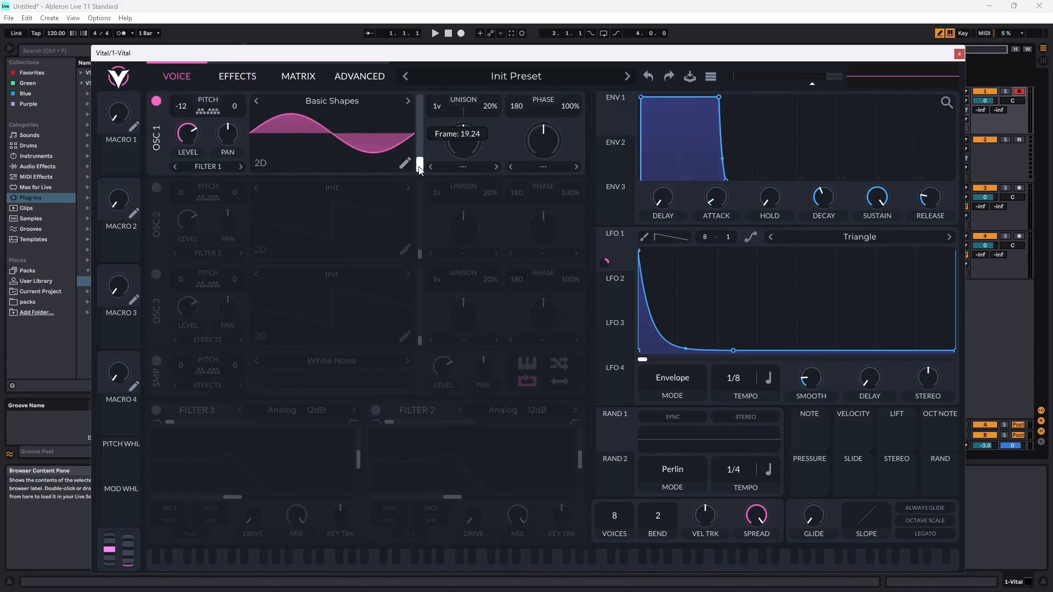
pyautogui.moveTo(422, 167); pyautogui.dragTo(421, 160)
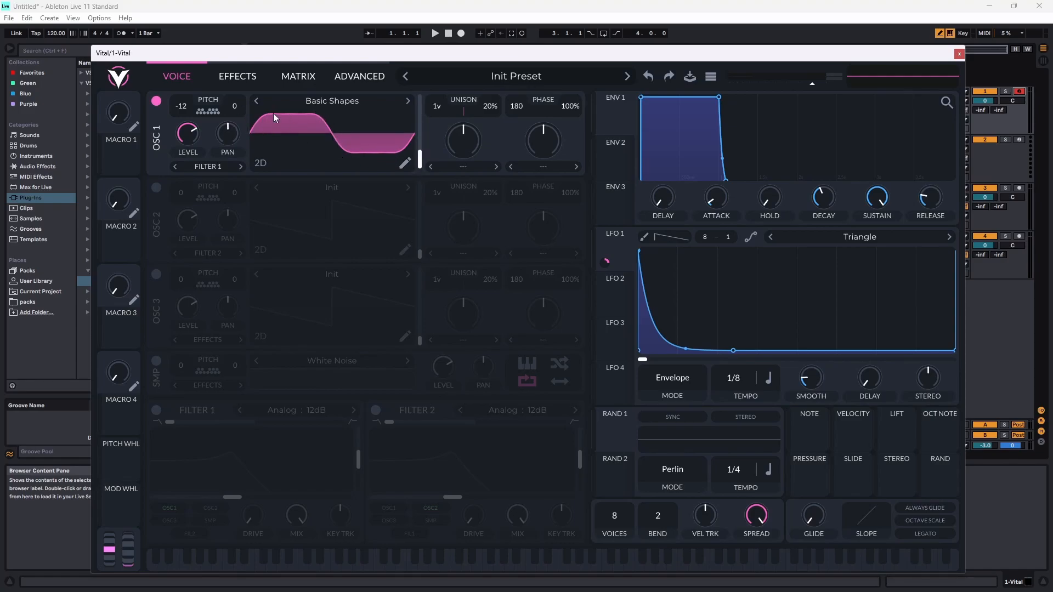
# - Move the Distortion effect ahead of the Compressor, enable it, and set its type to Sine Fold
pyautogui.click(267, 72)
pyautogui.moveTo(295, 54); pyautogui.dragTo(284, 57)
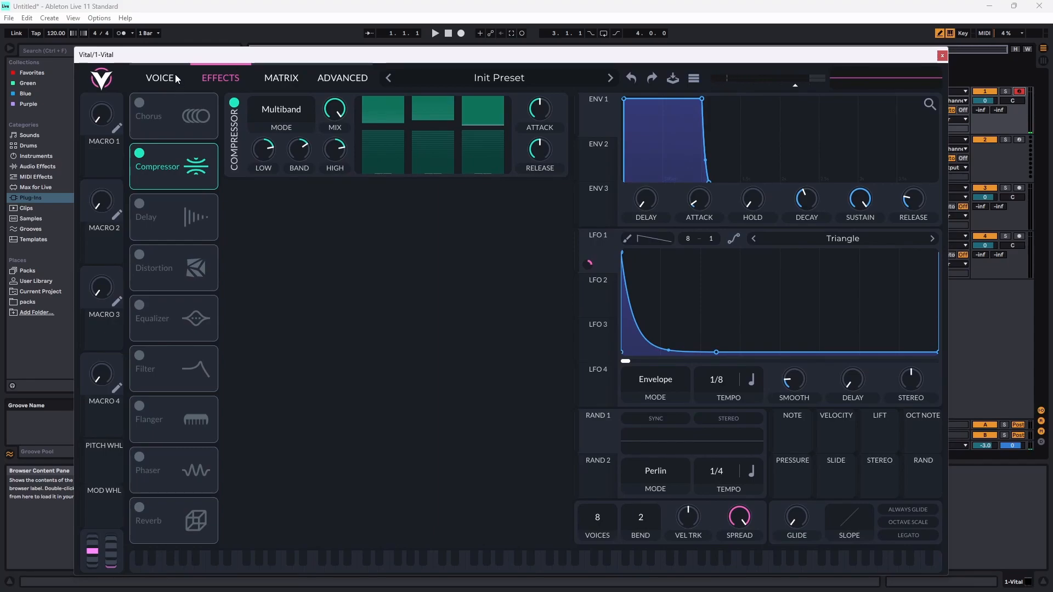
pyautogui.moveTo(168, 272); pyautogui.dragTo(153, 165)
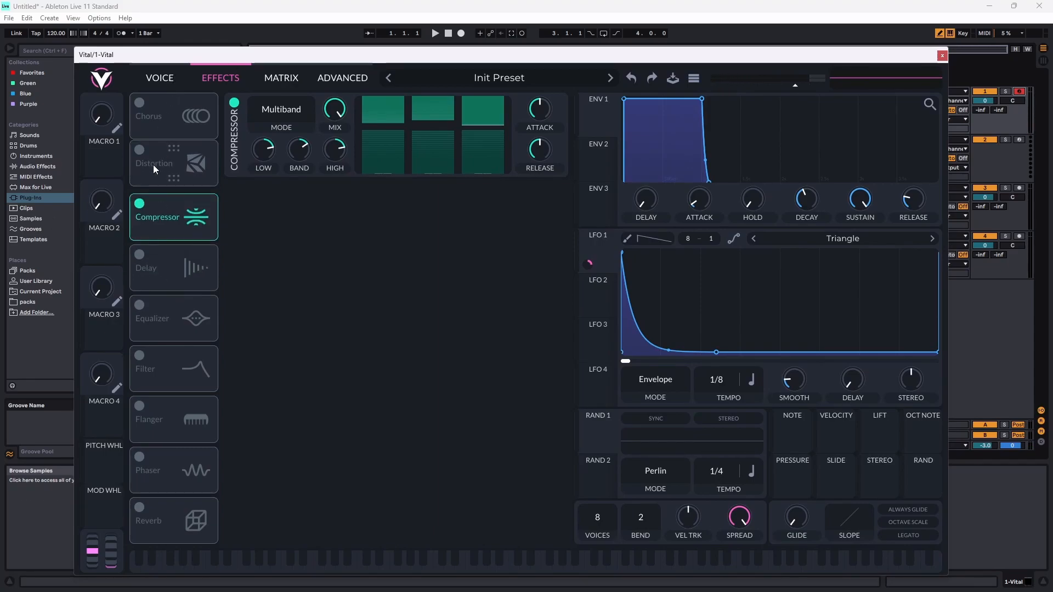
pyautogui.click(139, 153)
pyautogui.click(253, 123)
pyautogui.click(296, 171)
pyautogui.moveTo(354, 64); pyautogui.dragTo(357, 90)
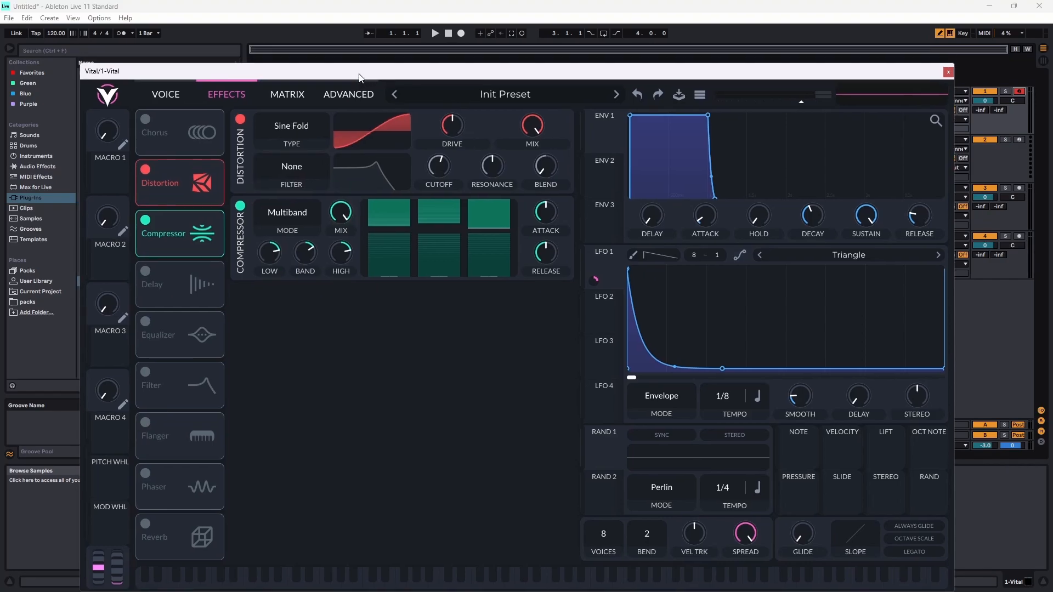
# - Lower the distortion mix, set its drive to a moderately high amount, and play a test note
pyautogui.moveTo(432, 132); pyautogui.dragTo(537, 226)
pyautogui.moveTo(494, 80)
pyautogui.mouseDown()
pyautogui.moveTo(504, 81)
pyautogui.moveTo(487, 81)
pyautogui.mouseUp()
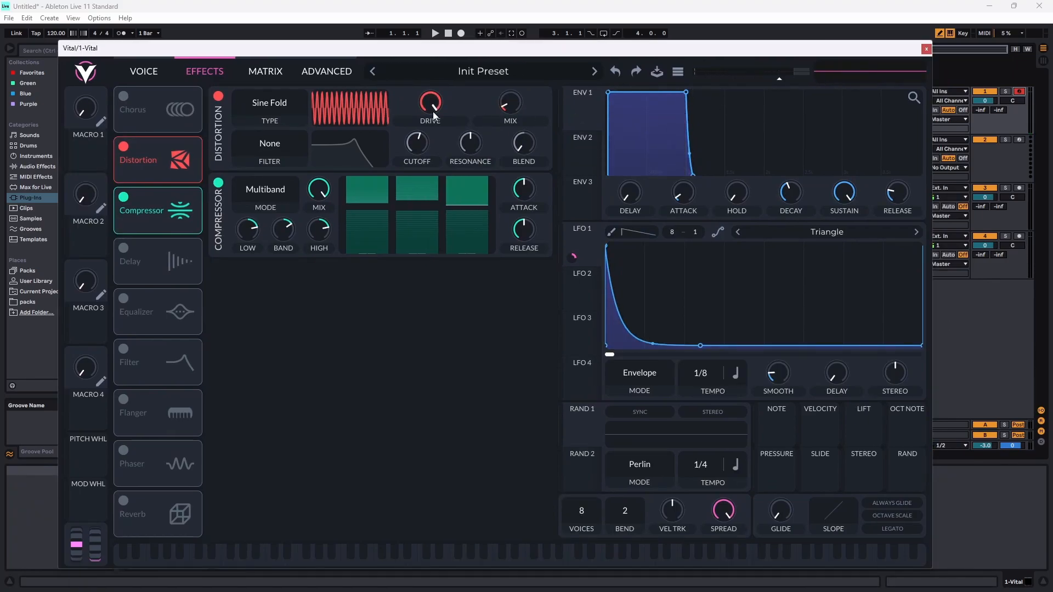
pyautogui.moveTo(435, 104); pyautogui.dragTo(440, 134)
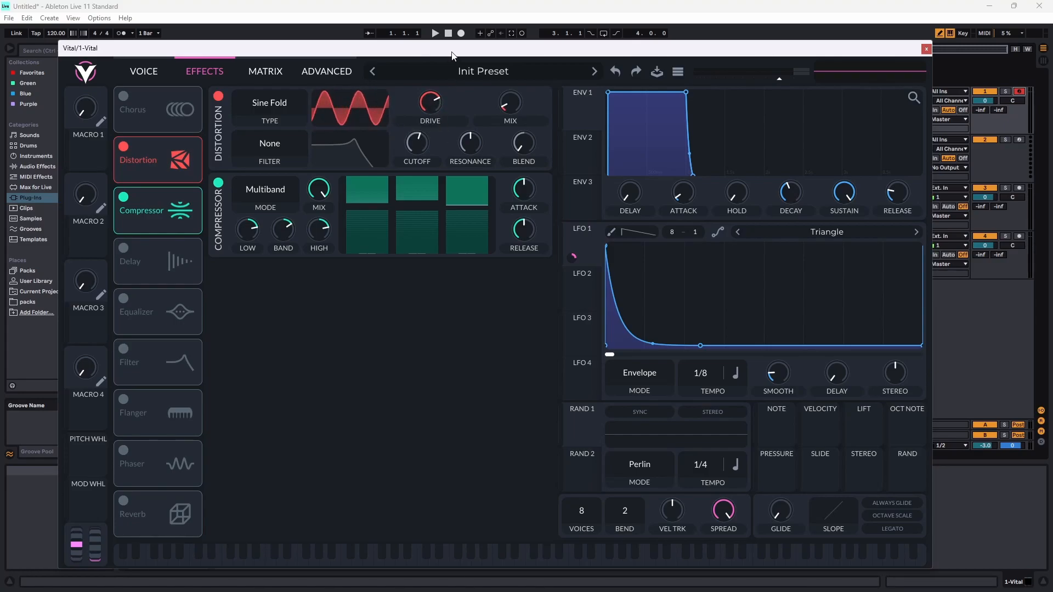
pyautogui.click(466, 7)
pyautogui.press('a')
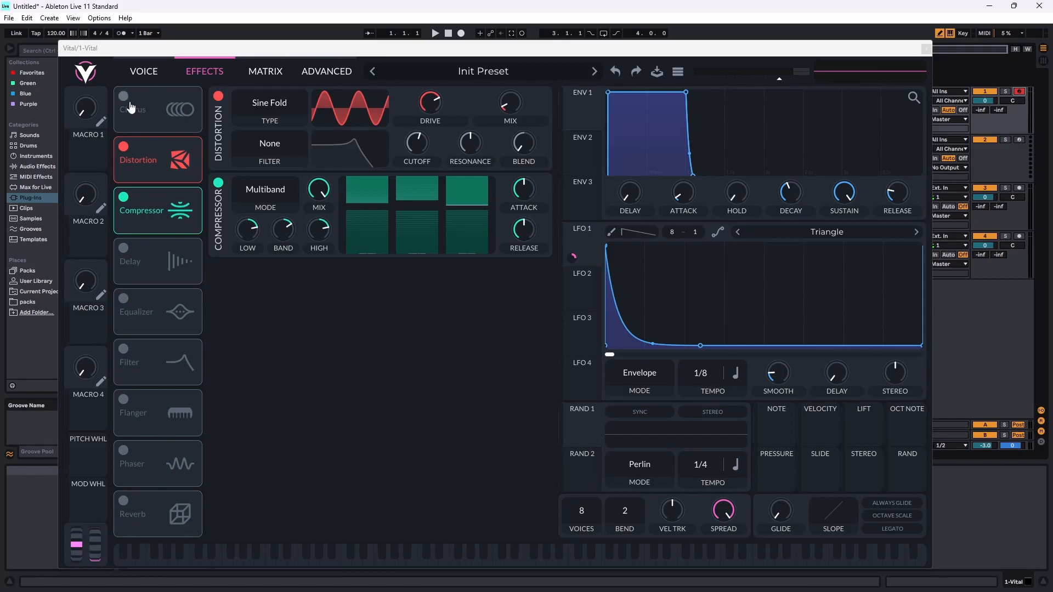
# - Enable the Chorus effect at the start of the effects chain
pyautogui.moveTo(126, 51); pyautogui.dragTo(142, 53)
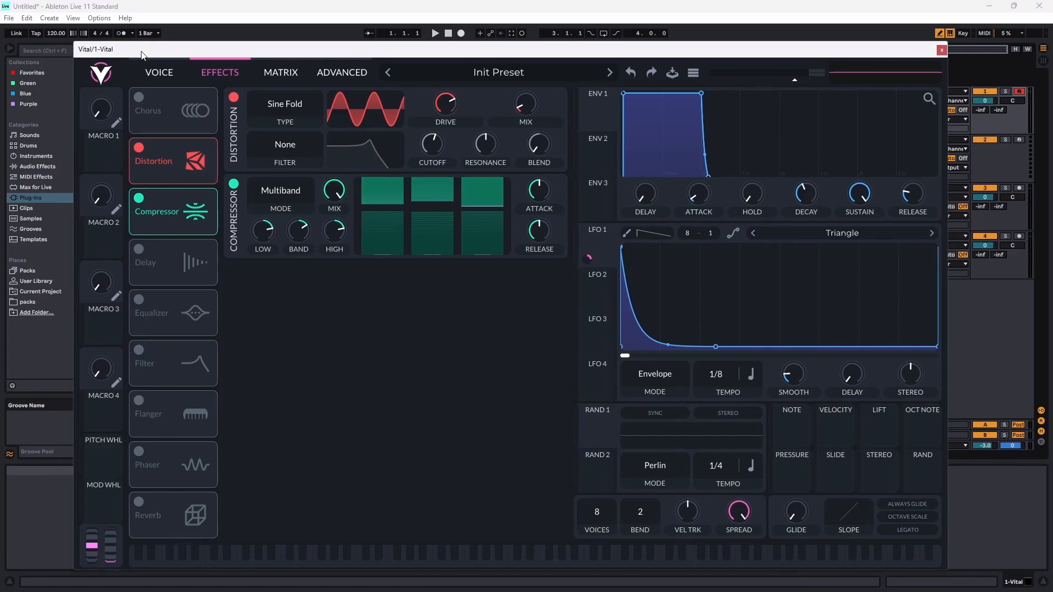
pyautogui.click(140, 98)
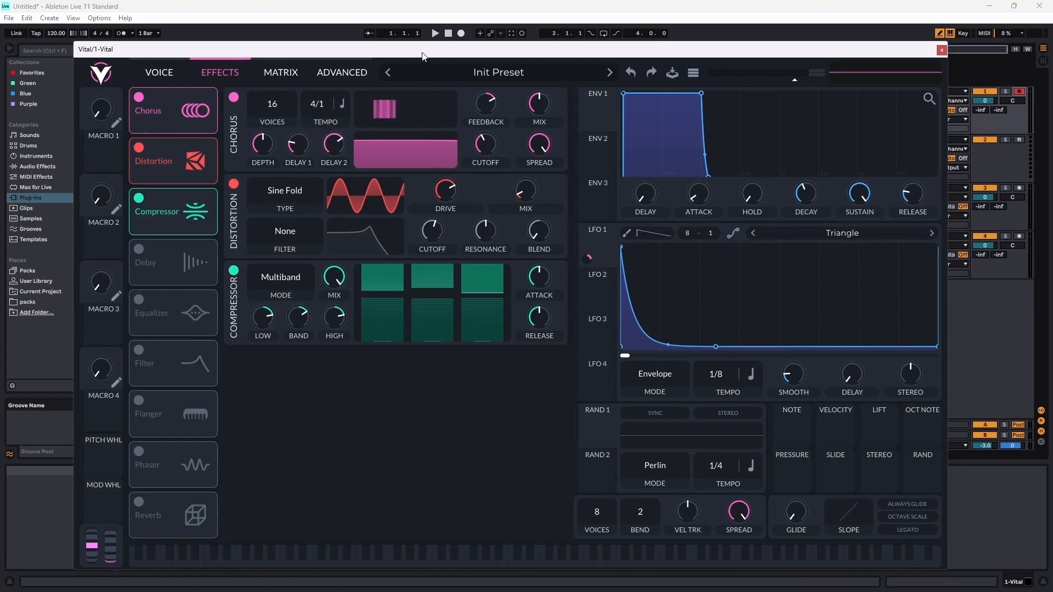
pyautogui.moveTo(424, 53); pyautogui.dragTo(392, 44)
pyautogui.click(460, 11)
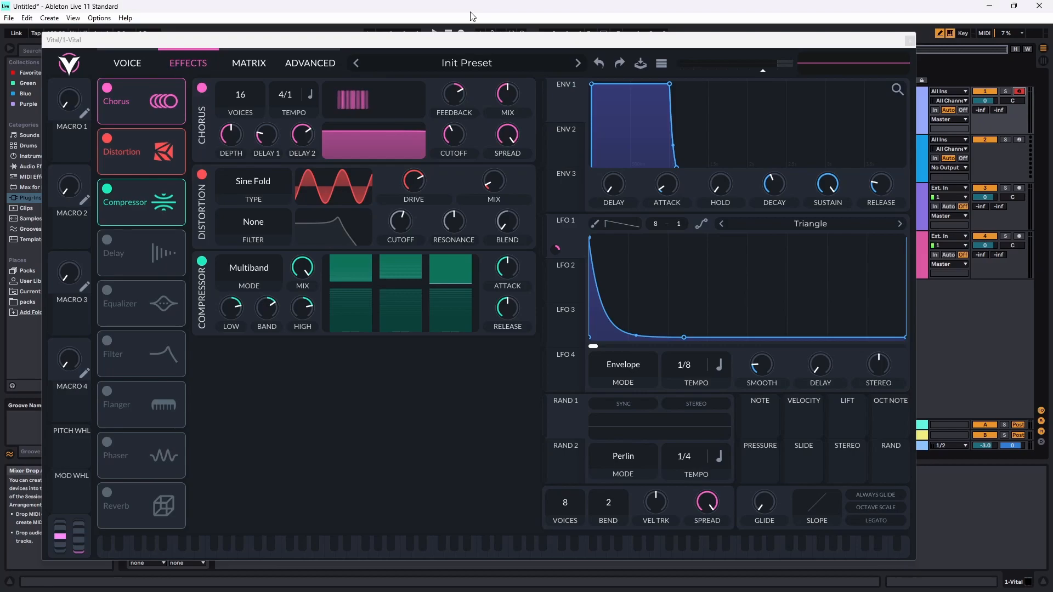
# - Play test notes in different octaves to audition the patch with chorus
pyautogui.press('a')
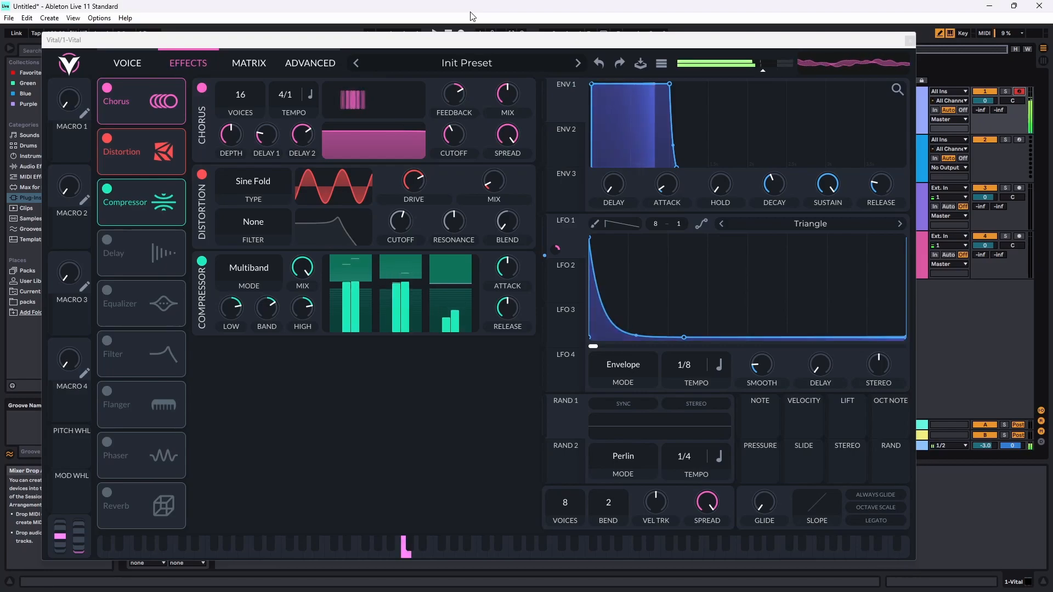
pyautogui.press('z')
pyautogui.press('a')
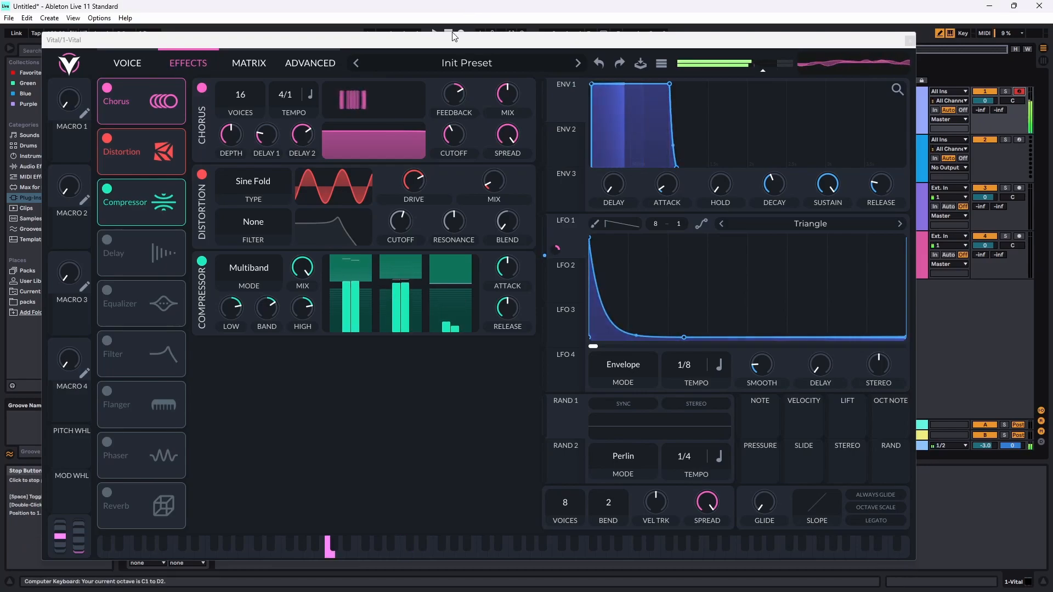
pyautogui.press('x')
pyautogui.press('a')
pyautogui.press('z')
pyautogui.press('a')
pyautogui.press('f')
pyautogui.press('g')
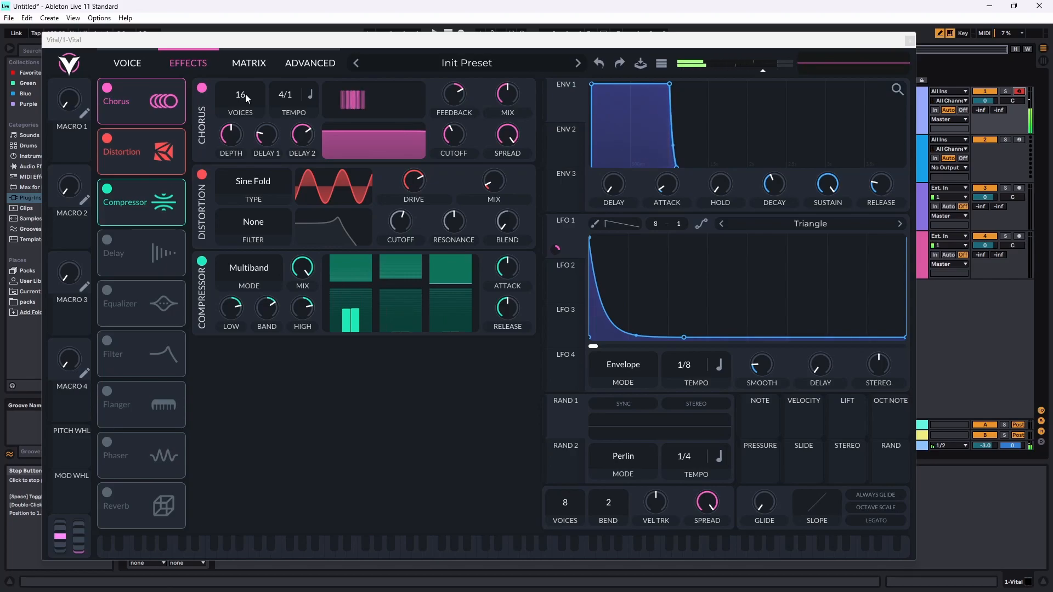
# - Set the chorus to 4 voices, then adjust its filter curve and lower its mix
pyautogui.scroll(-1, 245, 94)
pyautogui.moveTo(251, 151); pyautogui.dragTo(261, 232)
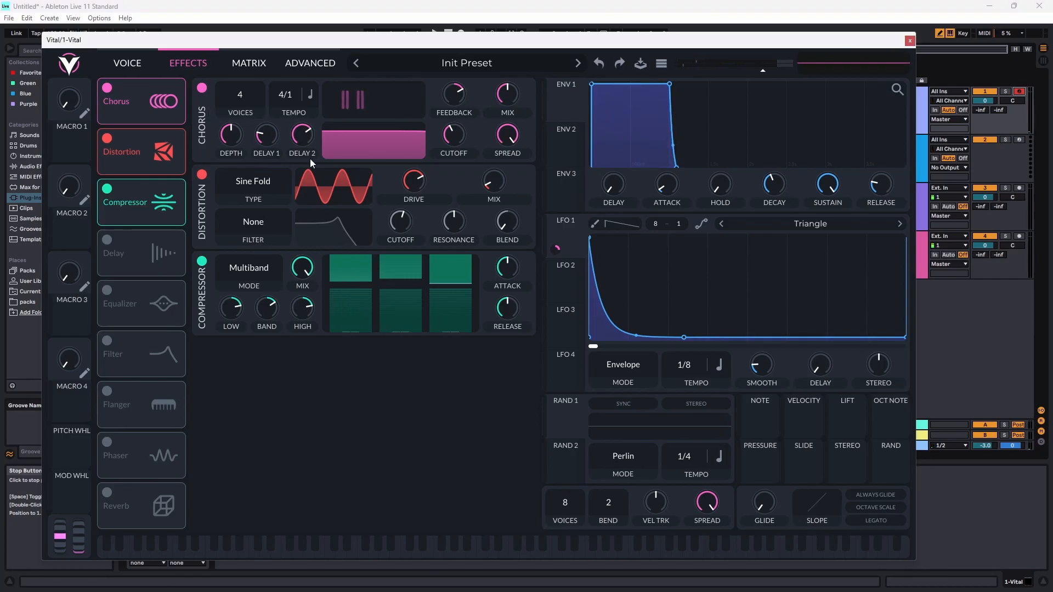
pyautogui.moveTo(505, 94); pyautogui.dragTo(505, 108)
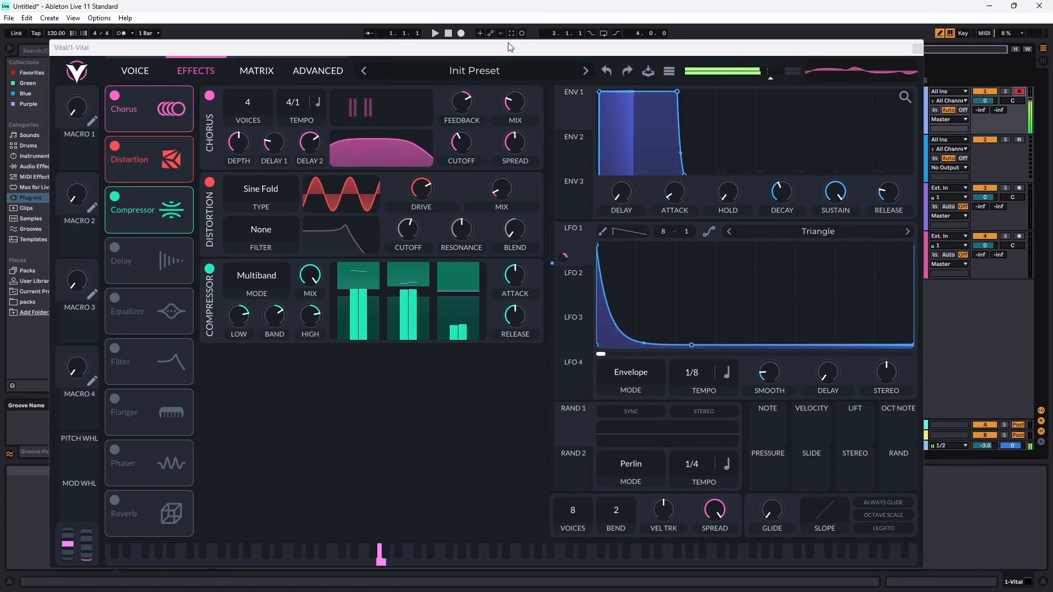
pyautogui.moveTo(509, 45); pyautogui.dragTo(516, 46)
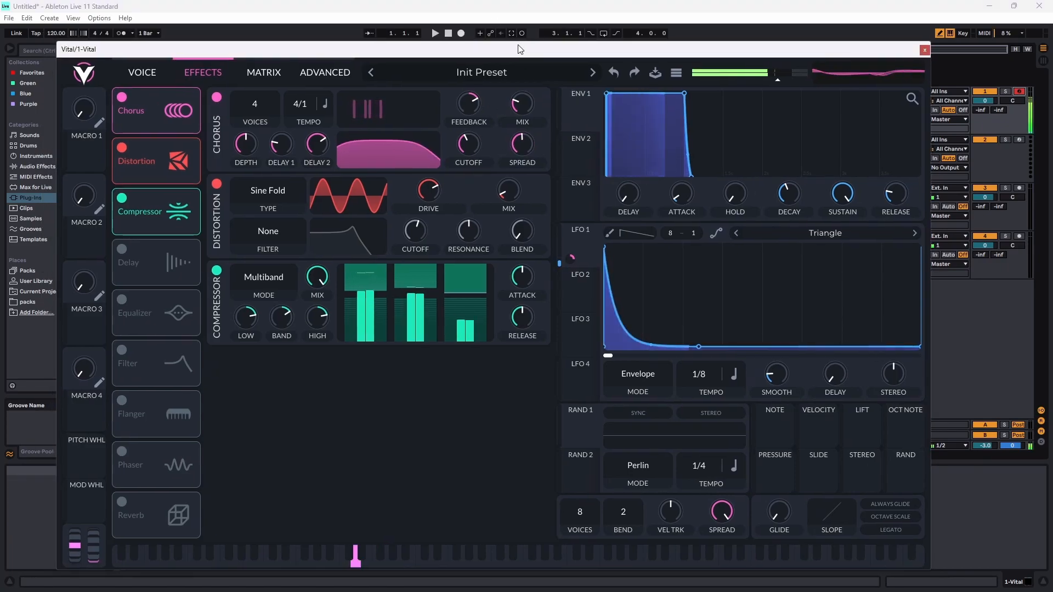
# - Adjust the compressor's band thresholds and shorten its attack and release, then raise the distortion drive to maximum
pyautogui.moveTo(465, 294); pyautogui.dragTo(511, 413)
pyautogui.moveTo(521, 285); pyautogui.dragTo(520, 274)
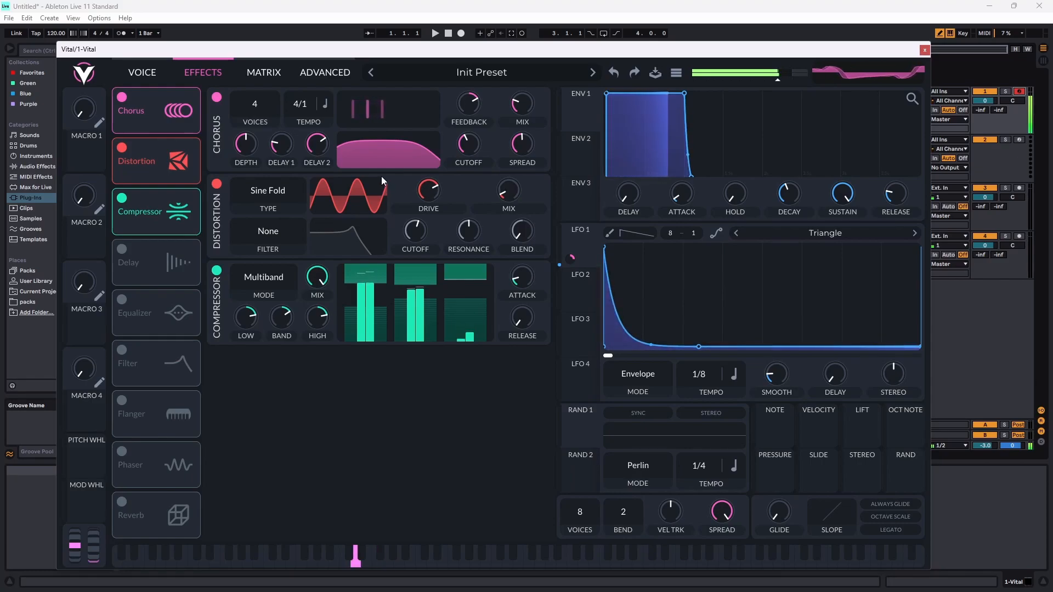
pyautogui.moveTo(439, 195); pyautogui.dragTo(442, 165)
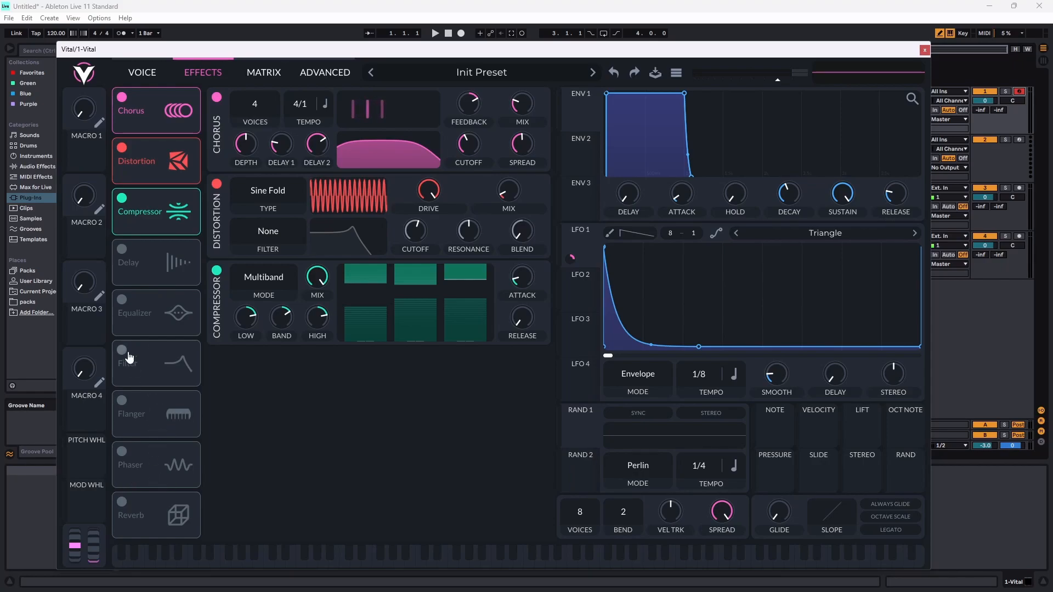
# - Enable the Filter effect, place it between Distortion and Compressor, and lower its resonance to 15.51%
pyautogui.click(181, 366)
pyautogui.moveTo(165, 377); pyautogui.dragTo(163, 229)
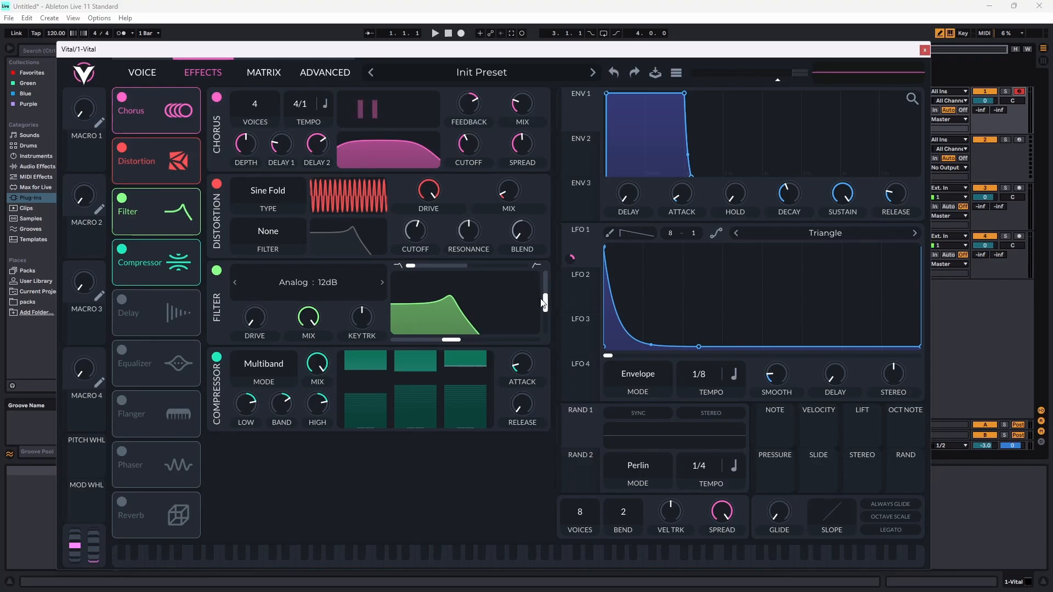
pyautogui.moveTo(545, 302); pyautogui.dragTo(546, 324)
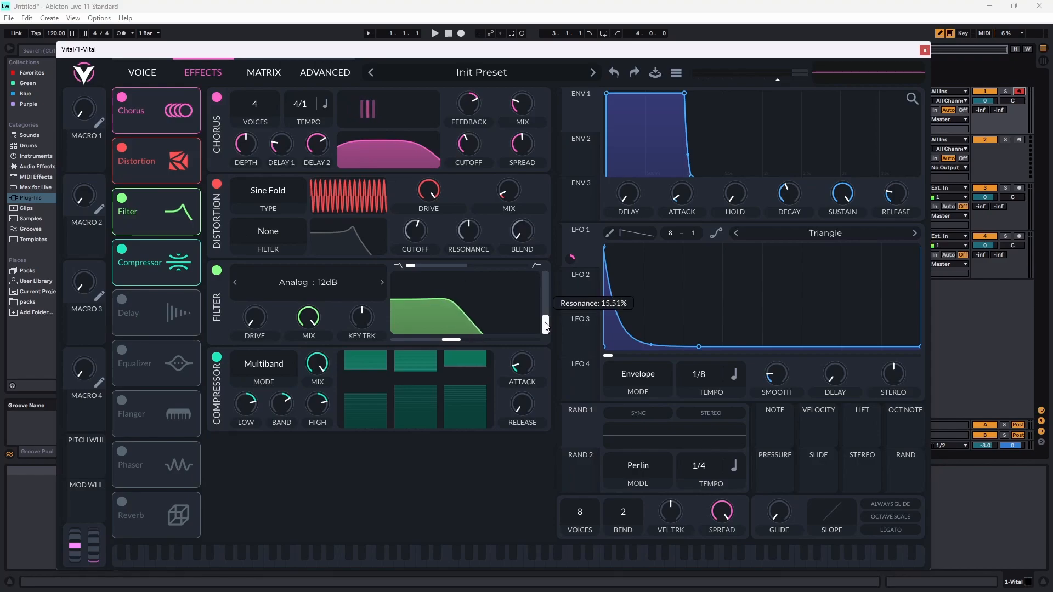
# - Raise the cutoff of the Analog 12dB filter effect slightly to let more high end through
pyautogui.moveTo(342, 53); pyautogui.dragTo(353, 55)
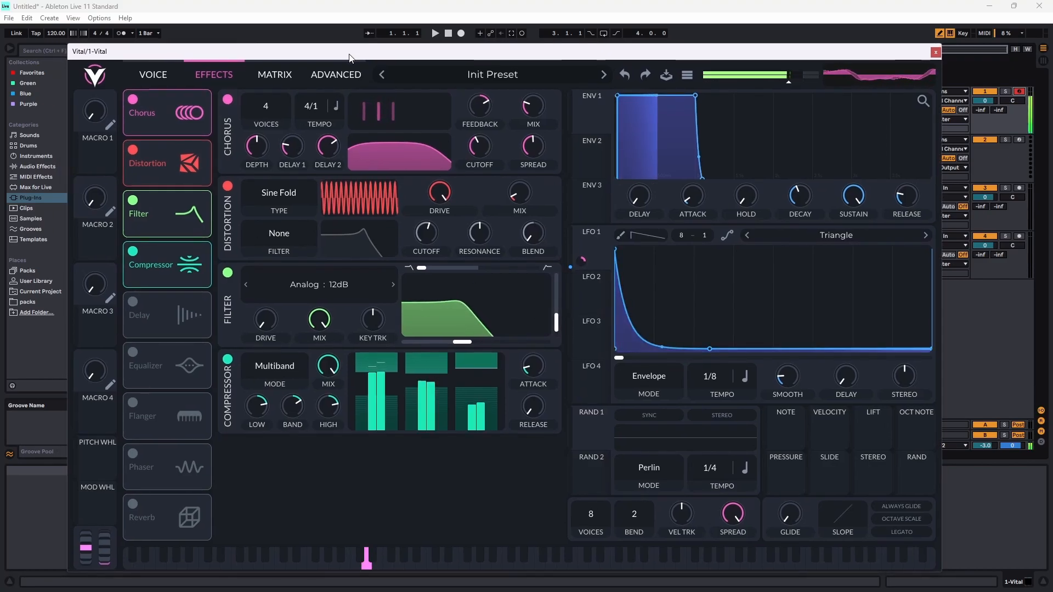
pyautogui.moveTo(475, 346); pyautogui.dragTo(485, 345)
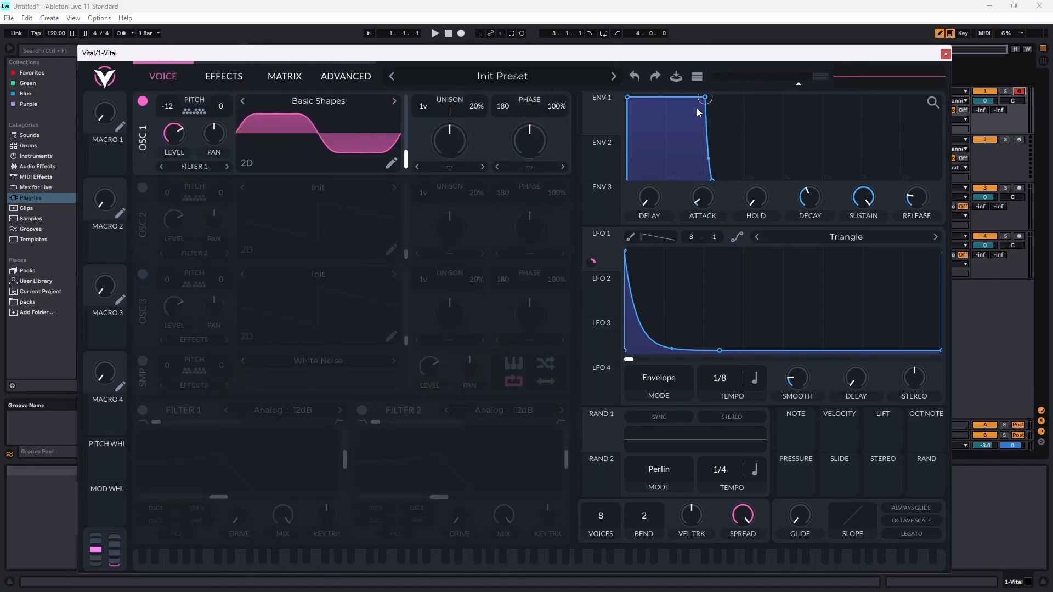
# - Reshape Envelope 1 into a short pluck by dropping its sustain to zero and shortening its decay
pyautogui.moveTo(707, 99); pyautogui.dragTo(673, 191)
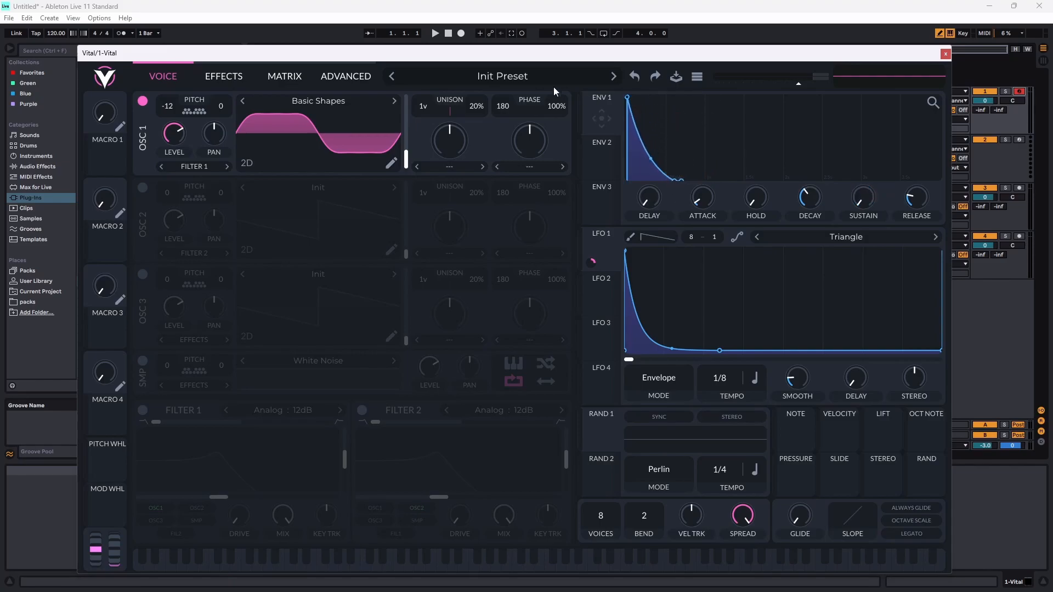
pyautogui.moveTo(534, 57); pyautogui.dragTo(531, 59)
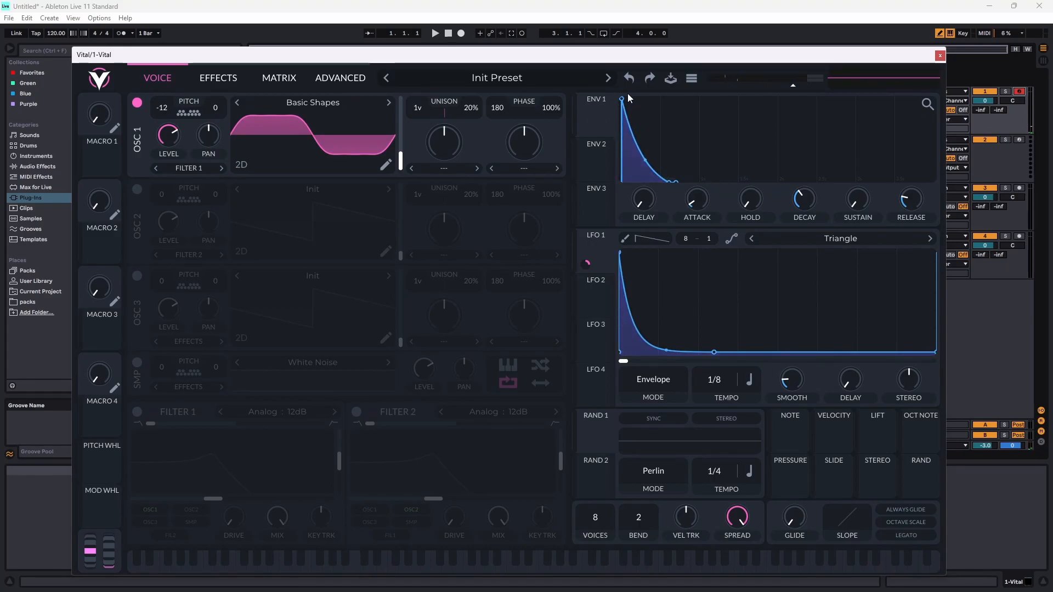
pyautogui.click(225, 80)
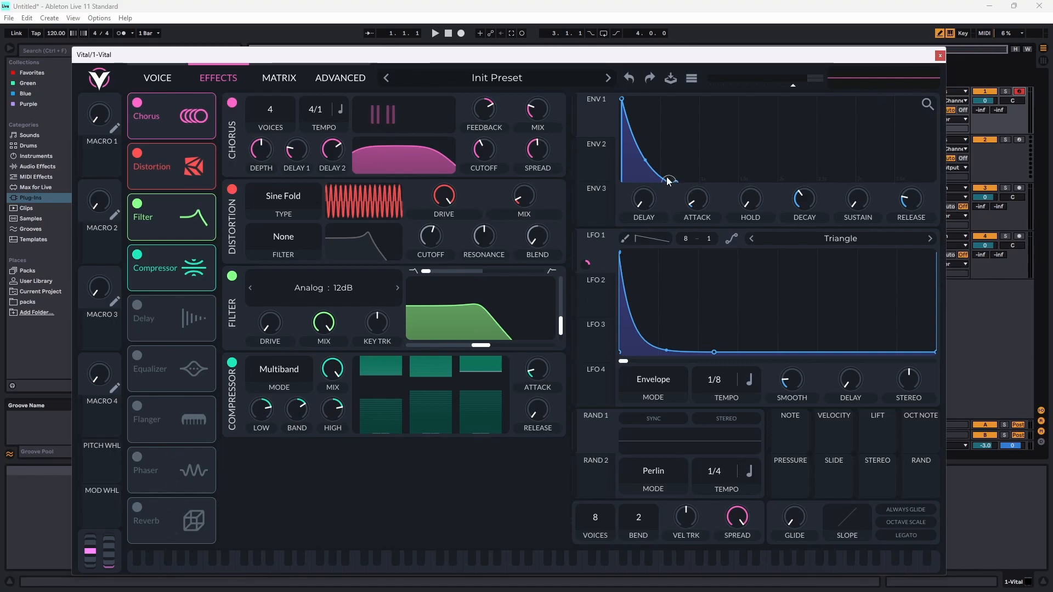
pyautogui.moveTo(668, 180); pyautogui.dragTo(658, 92)
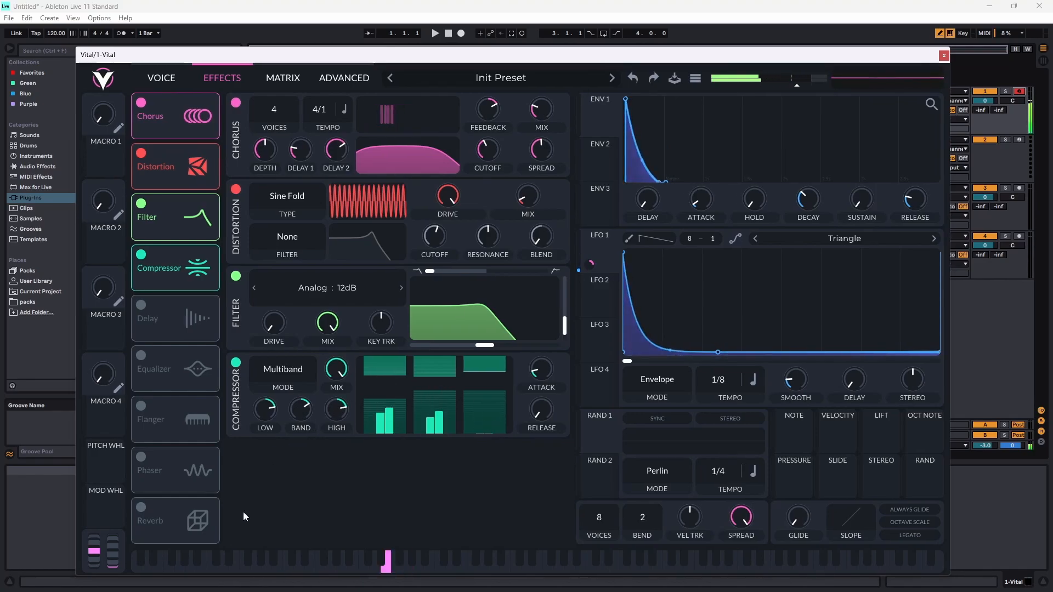
# - Enable the Reverb effect, reduce its size and time with the mix at maximum, and bring the mix down to a low level
pyautogui.click(141, 508)
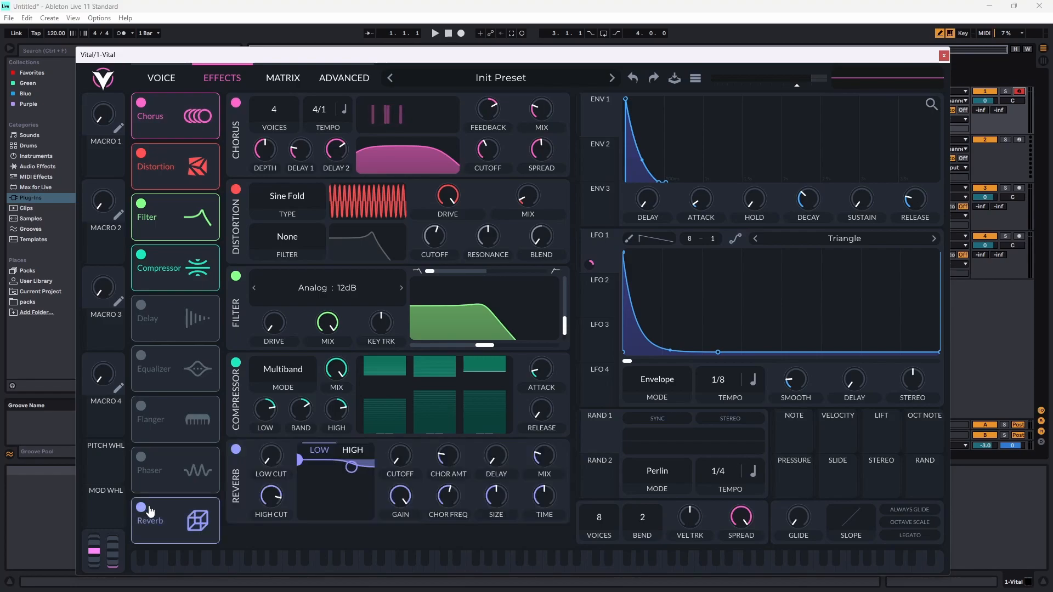
pyautogui.moveTo(537, 453); pyautogui.dragTo(576, 364)
pyautogui.moveTo(544, 496); pyautogui.dragTo(555, 542)
pyautogui.moveTo(495, 498); pyautogui.dragTo(492, 525)
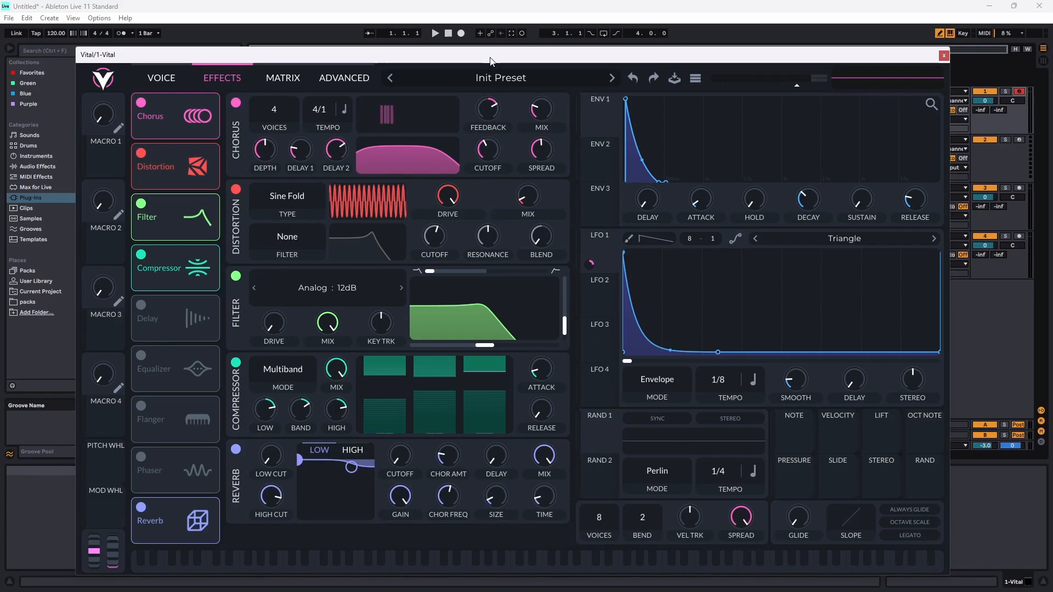
pyautogui.moveTo(490, 60); pyautogui.dragTo(475, 61)
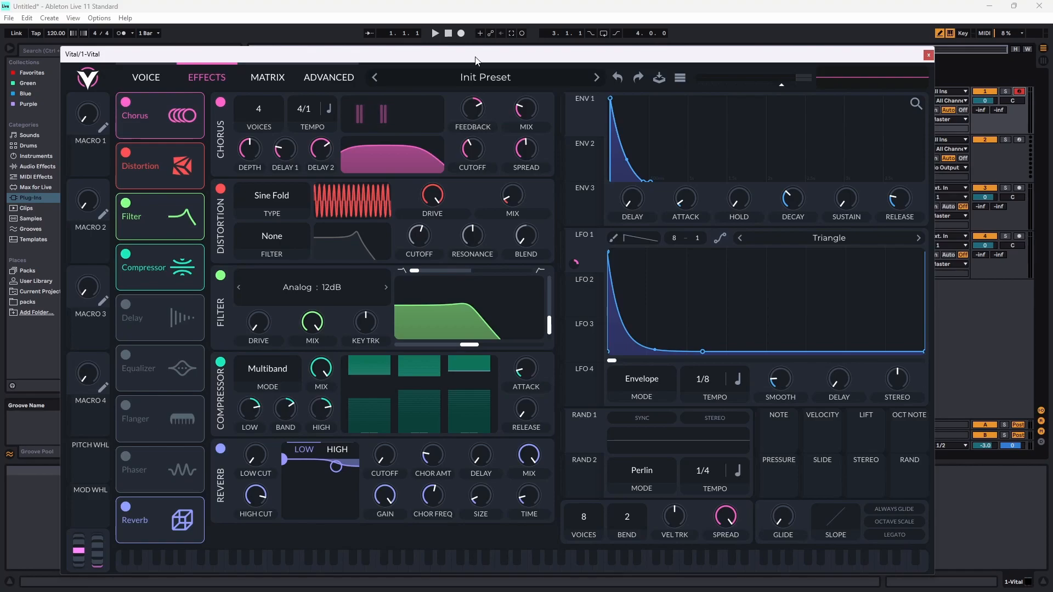
pyautogui.moveTo(477, 60); pyautogui.dragTo(475, 59)
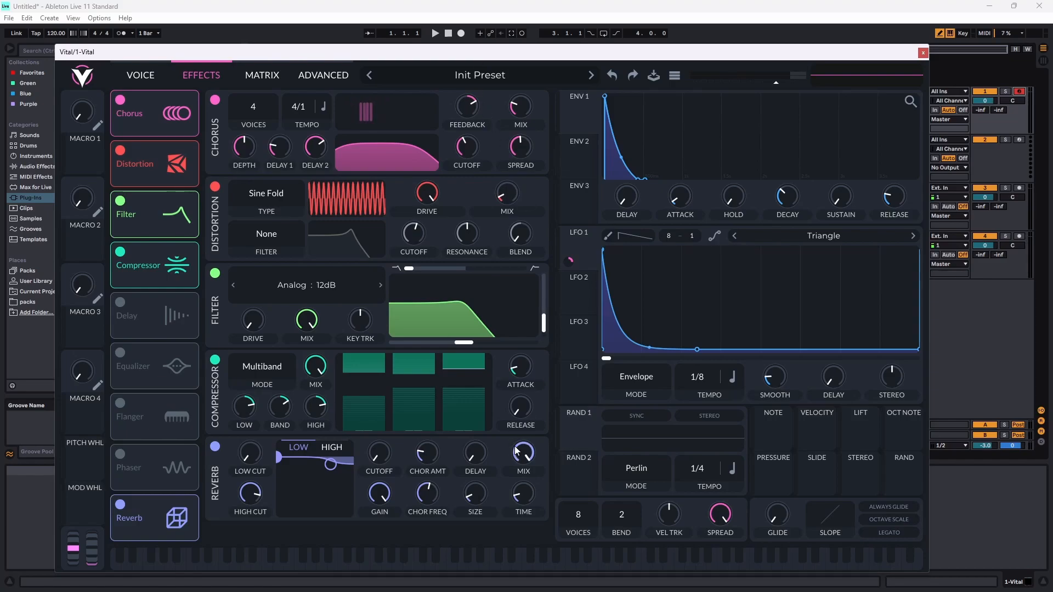
pyautogui.moveTo(523, 451); pyautogui.dragTo(532, 528)
pyautogui.moveTo(174, 51); pyautogui.dragTo(183, 47)
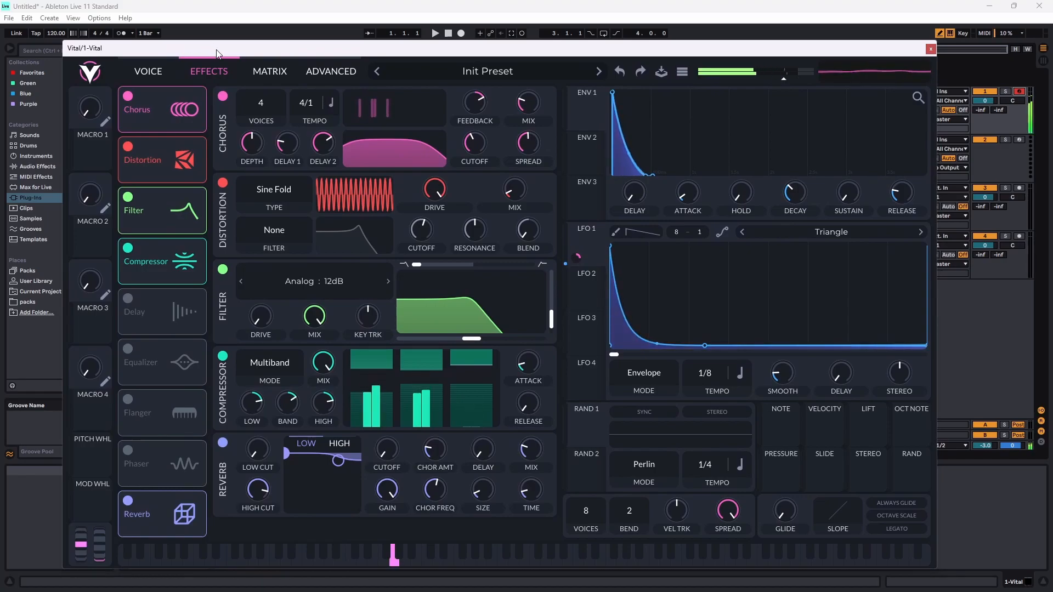